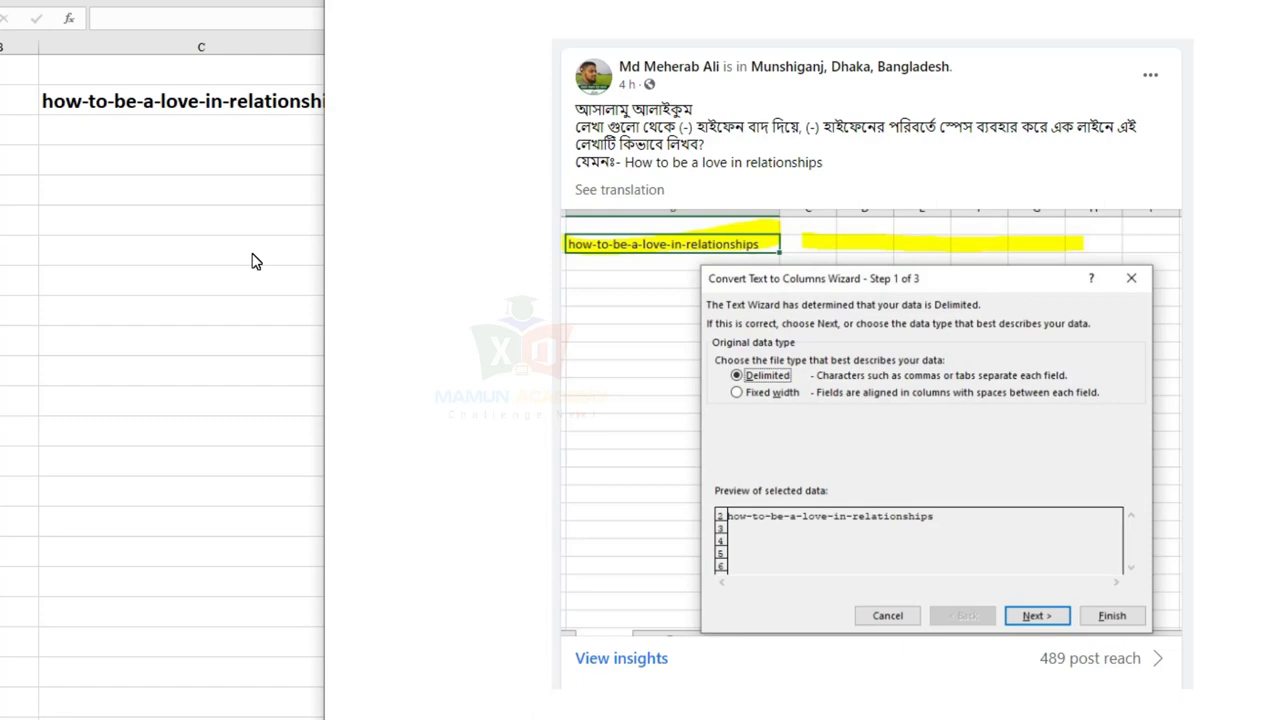
Widen column D to fit the result beside the hyphenated text in C2
{"action": "left_click_drag", "start_coordinate": [457, 48], "coordinate": [743, 48]}
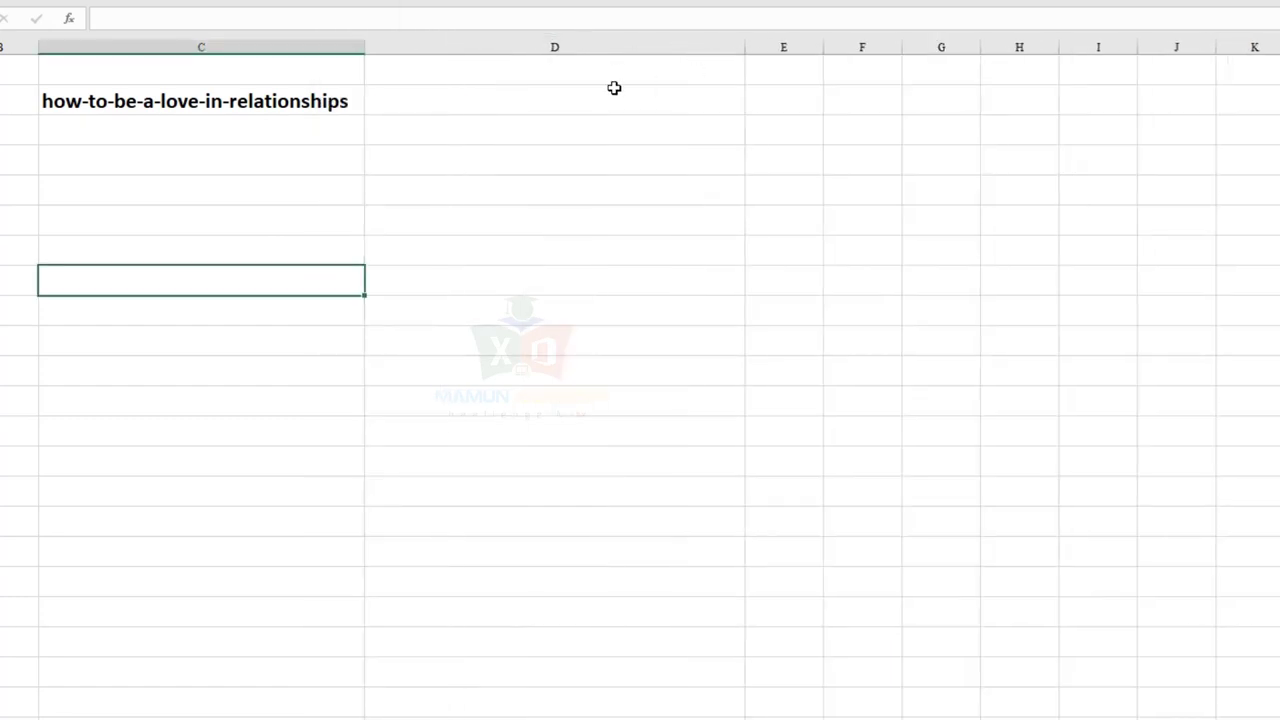
{"action": "left_click", "coordinate": [513, 101]}
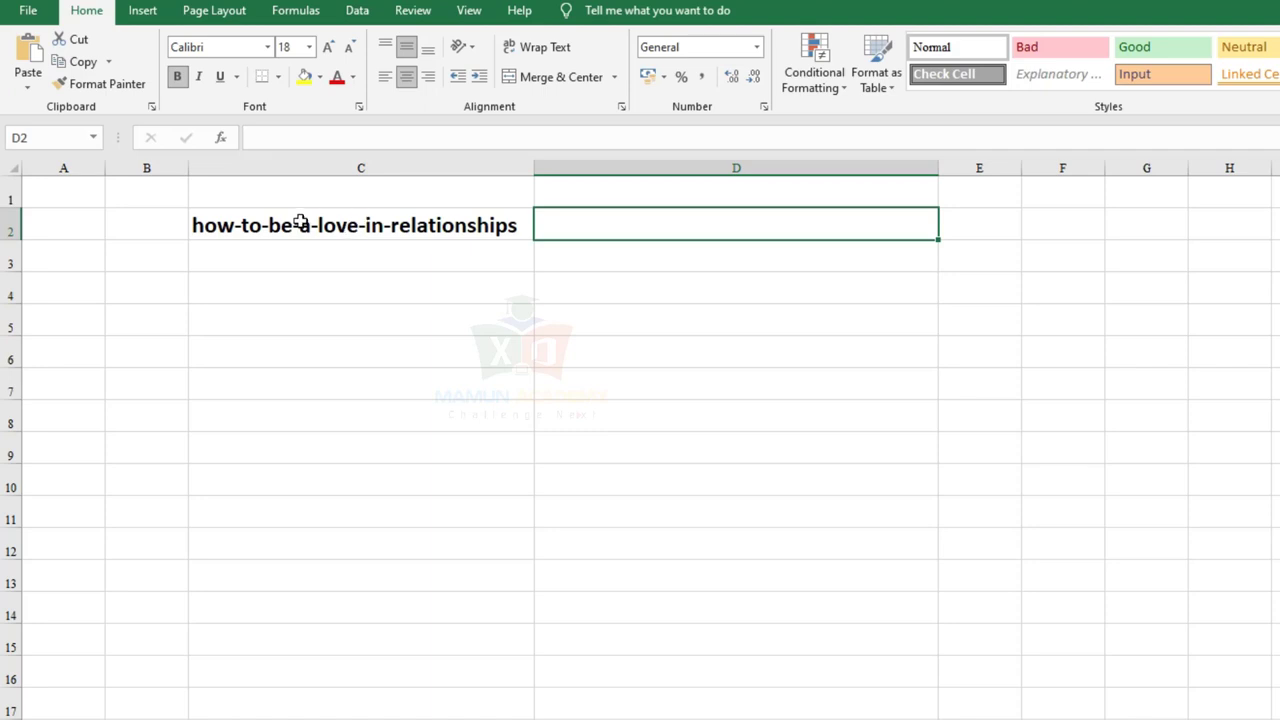
{"action": "left_click", "coordinate": [242, 226]}
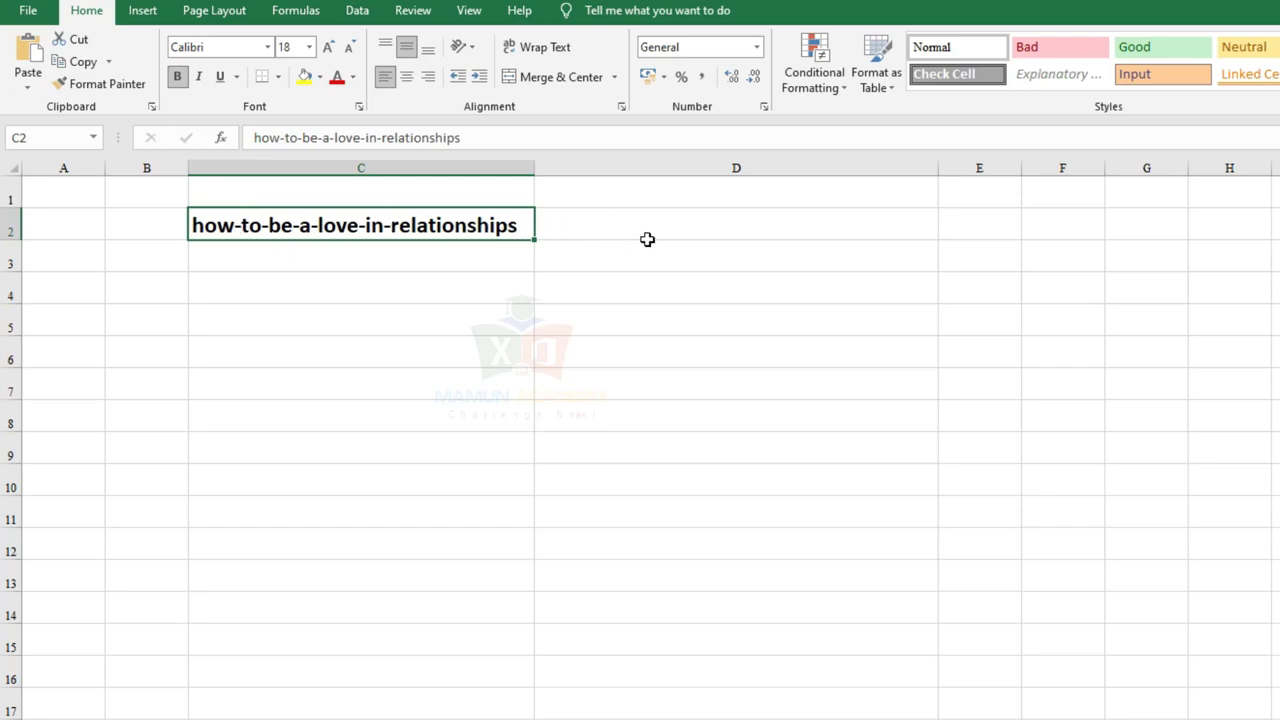
Start a SUBSTITUTE formula in cell D2
{"action": "left_click", "coordinate": [649, 226]}
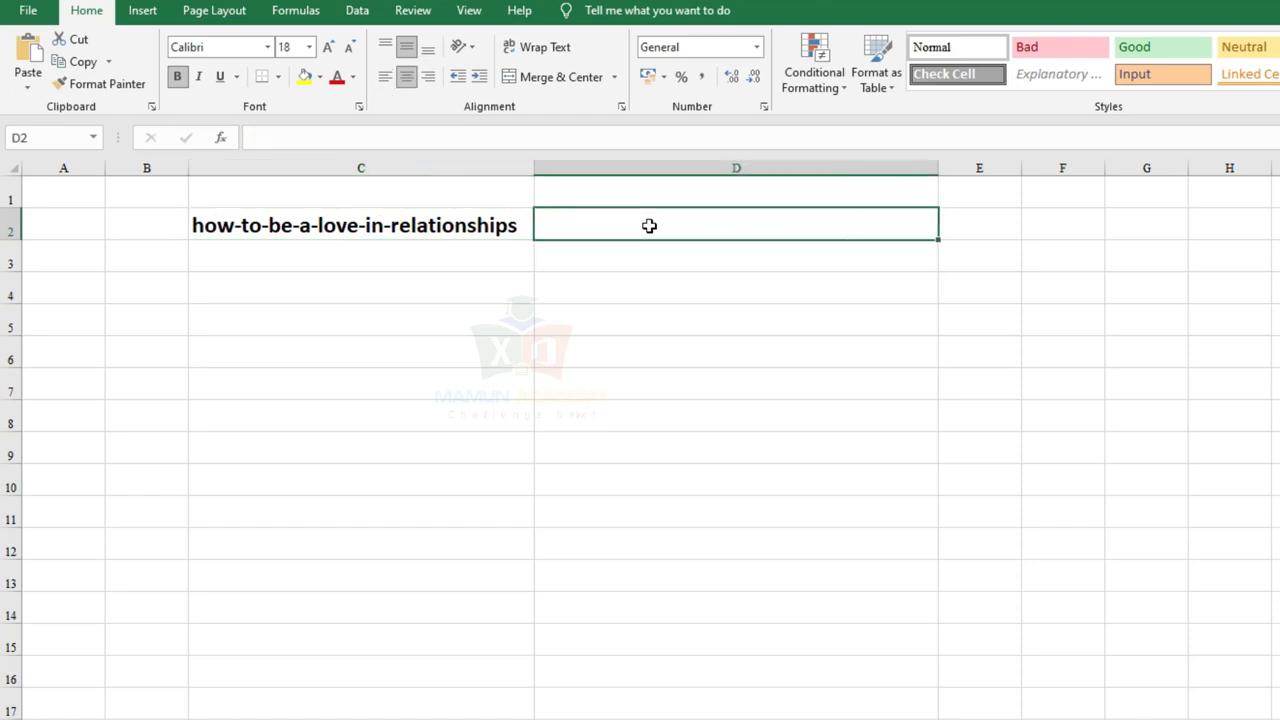
{"action": "type", "text": "="}
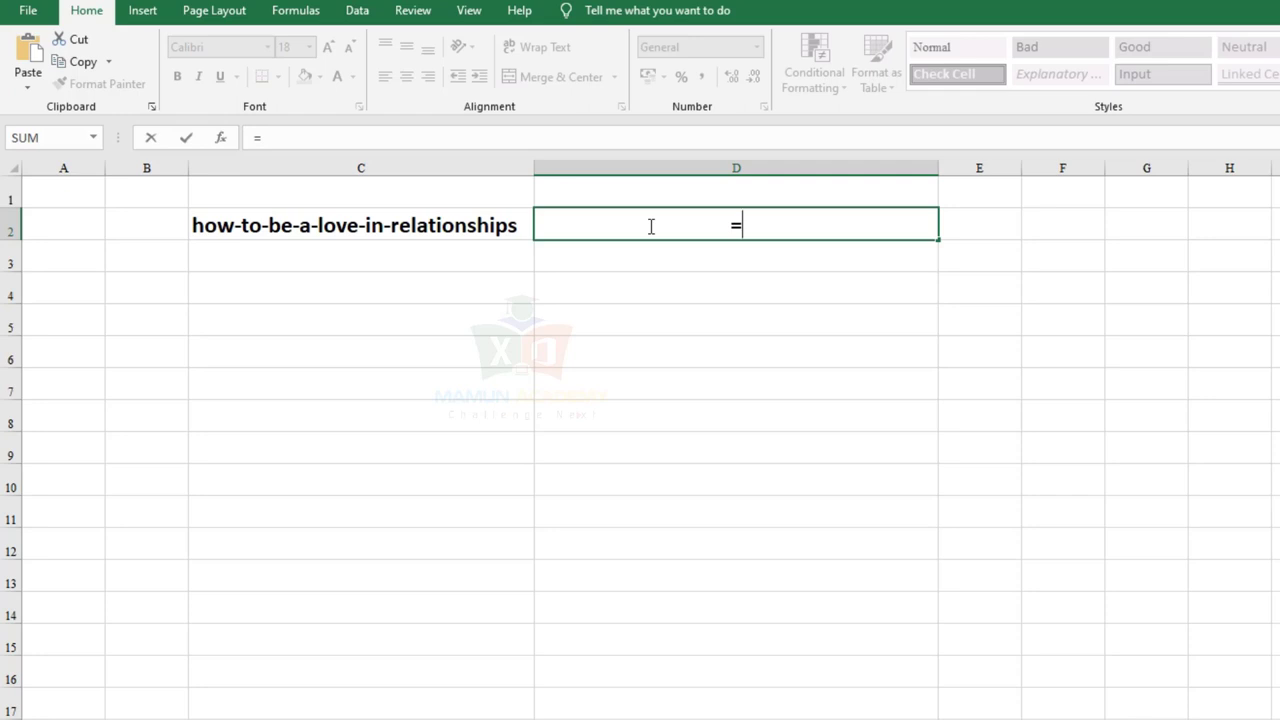
{"action": "type", "text": "sub"}
{"action": "key", "text": "Tab"}
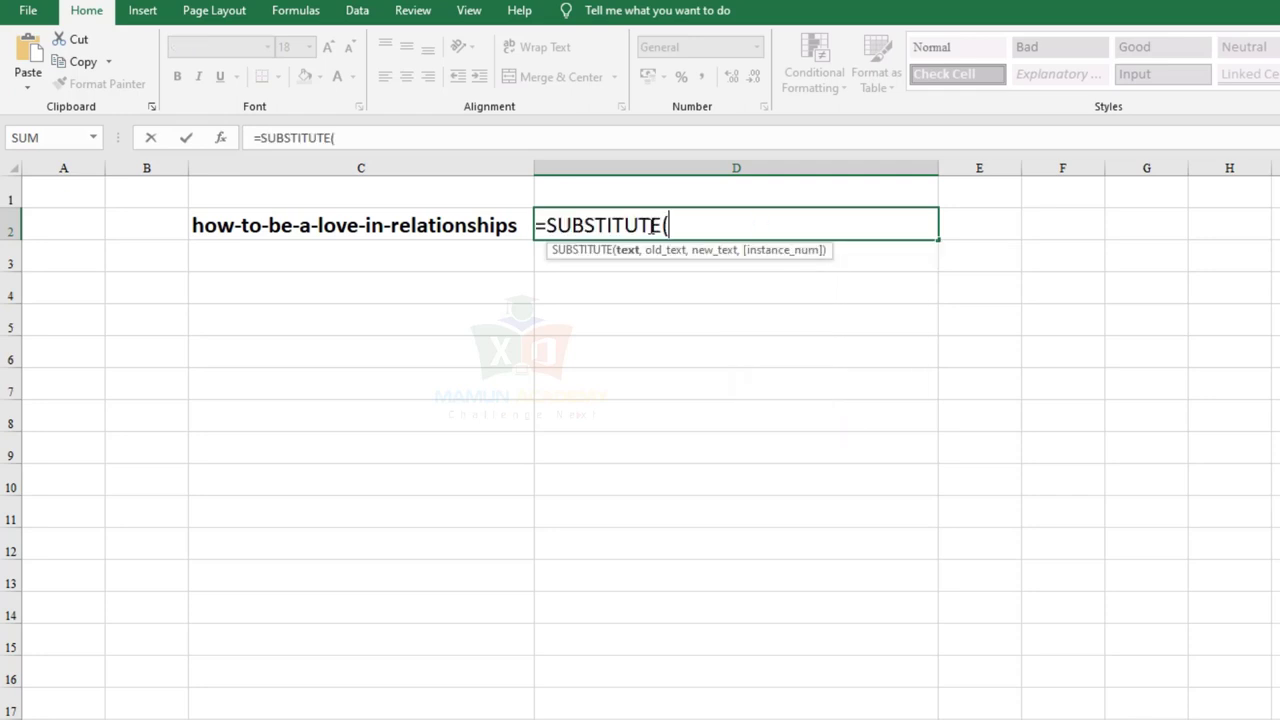
Give the SUBSTITUTE formula C2 as its text and "-" as the old text
{"action": "left_click", "coordinate": [275, 226]}
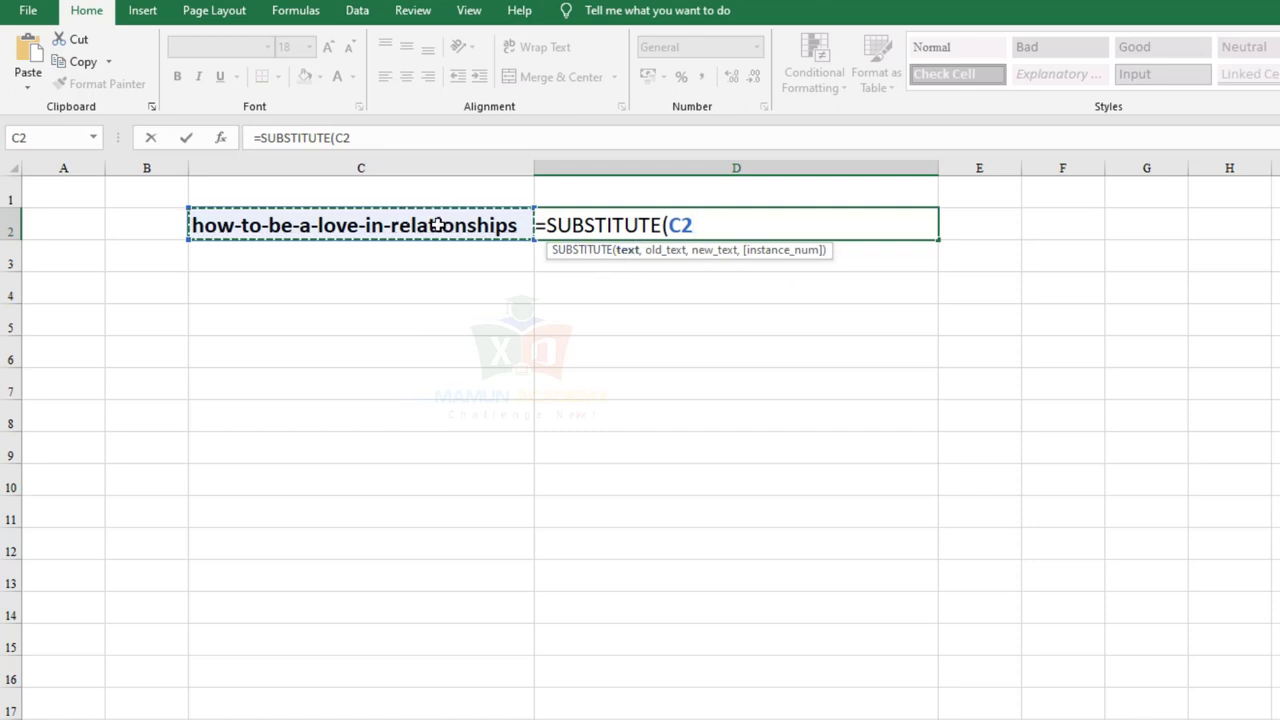
{"action": "type", "text": ","}
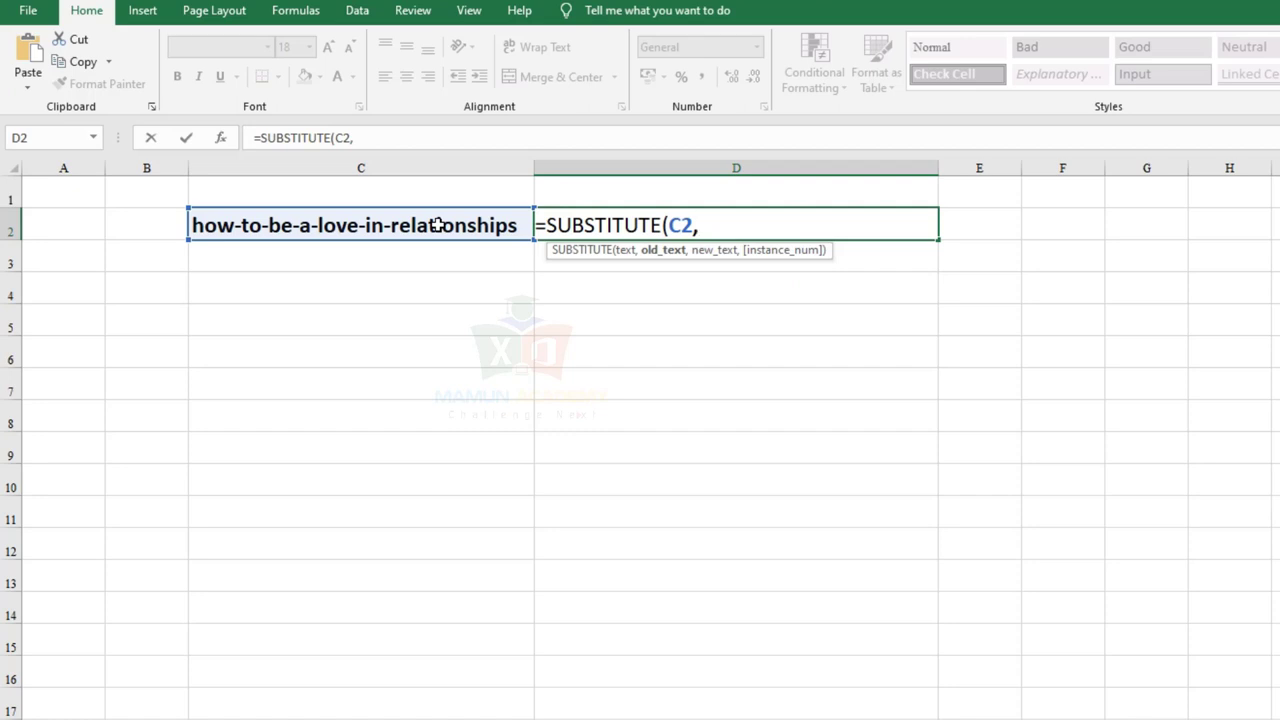
{"action": "type", "text": "\""}
{"action": "type", "text": "-"}
{"action": "type", "text": "\""}
Finish D2 as =SUBSTITUTE(C2,"-"," ") to show 'how to be a love in relationships'
{"action": "type", "text": ",)"}
{"action": "key", "text": "Left"}
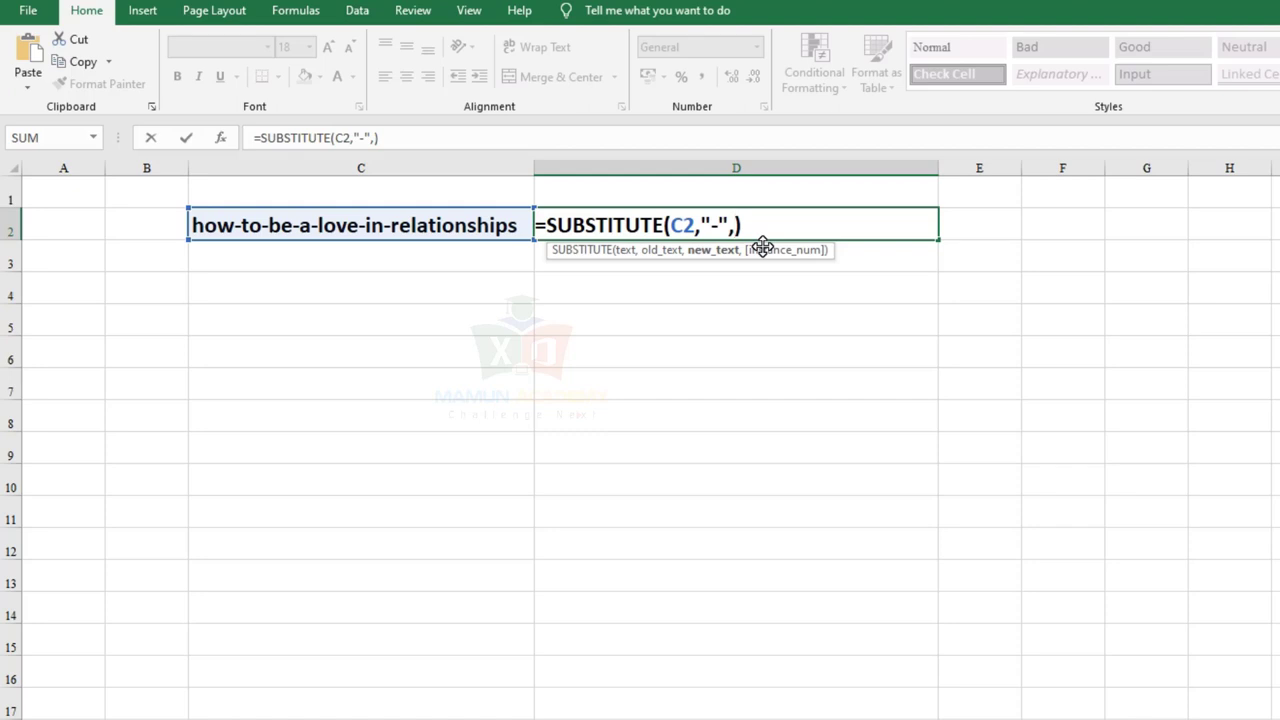
{"action": "type", "text": "\",\""}
{"action": "type", "text": " \""}
{"action": "key", "text": "Left"}
{"action": "key", "text": "ctrl+Return"}
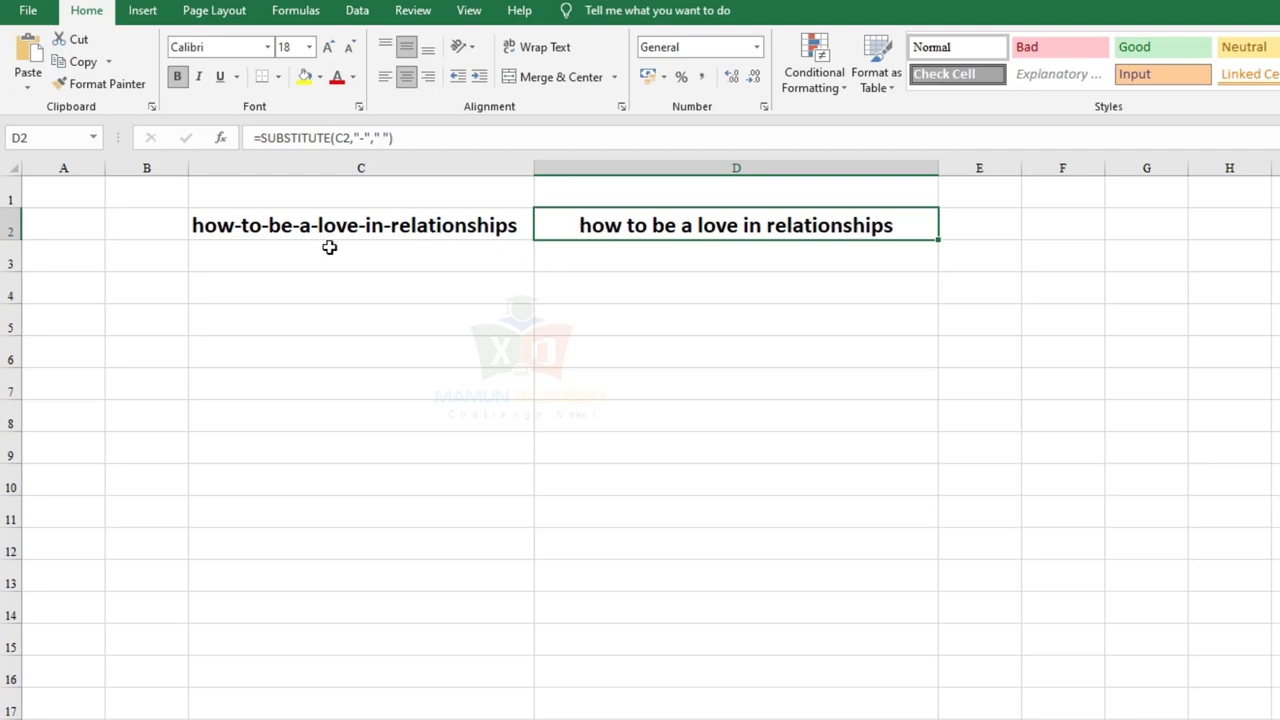
Change C2 to 'how-to-be-a-love:in-relationships' by replacing the hyphen after 'love' with a colon
{"action": "left_click", "coordinate": [321, 228]}
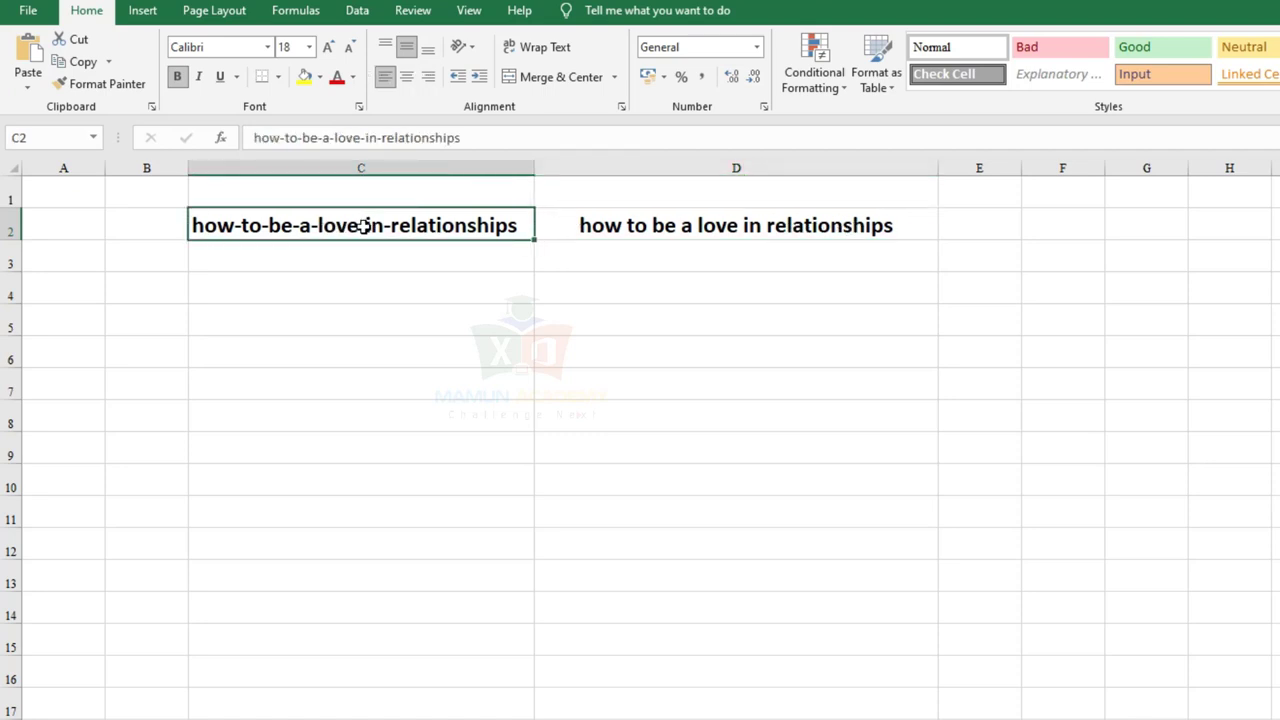
{"action": "double_click", "coordinate": [360, 226]}
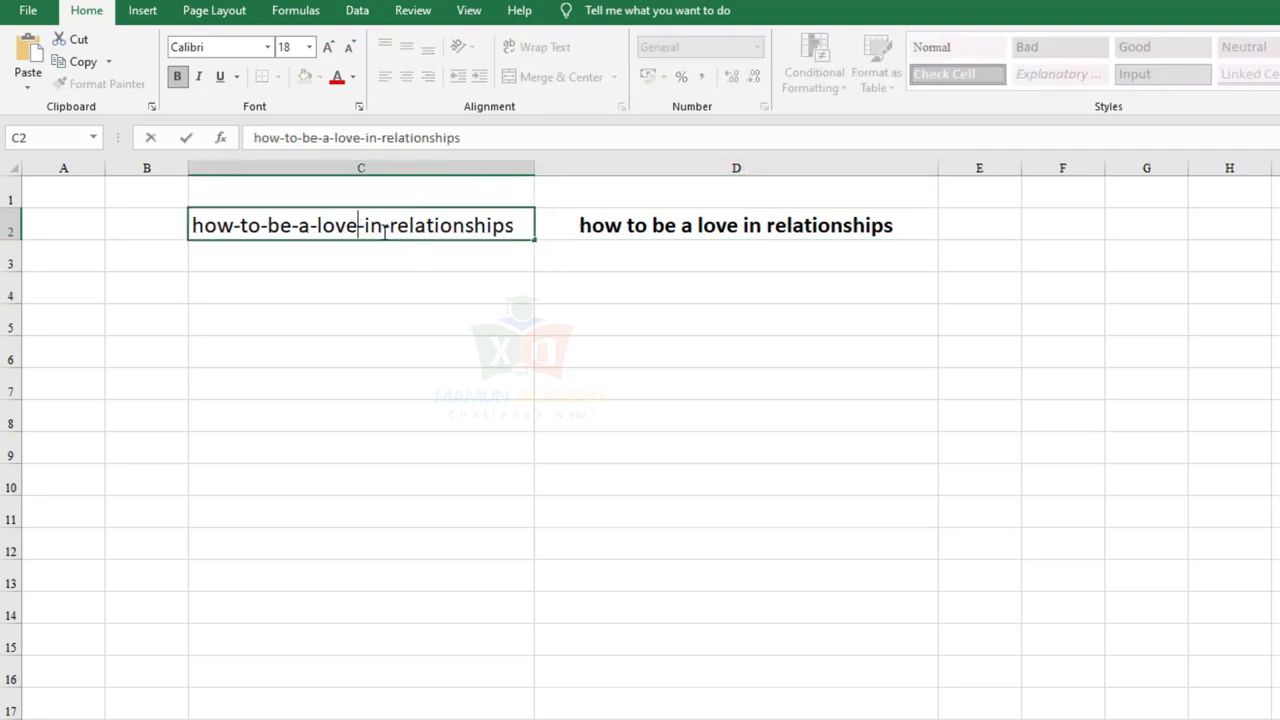
{"action": "key", "text": "BackSpace"}
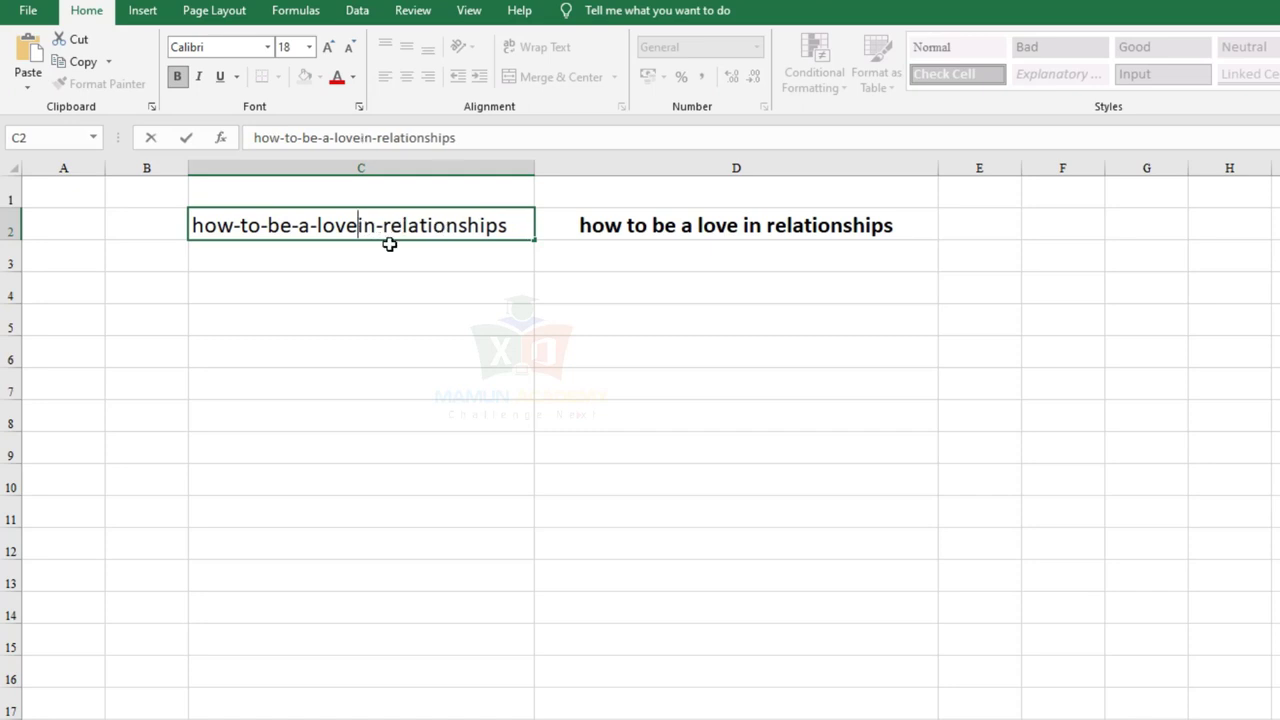
{"action": "type", "text": ":"}
{"action": "key", "text": "Return"}
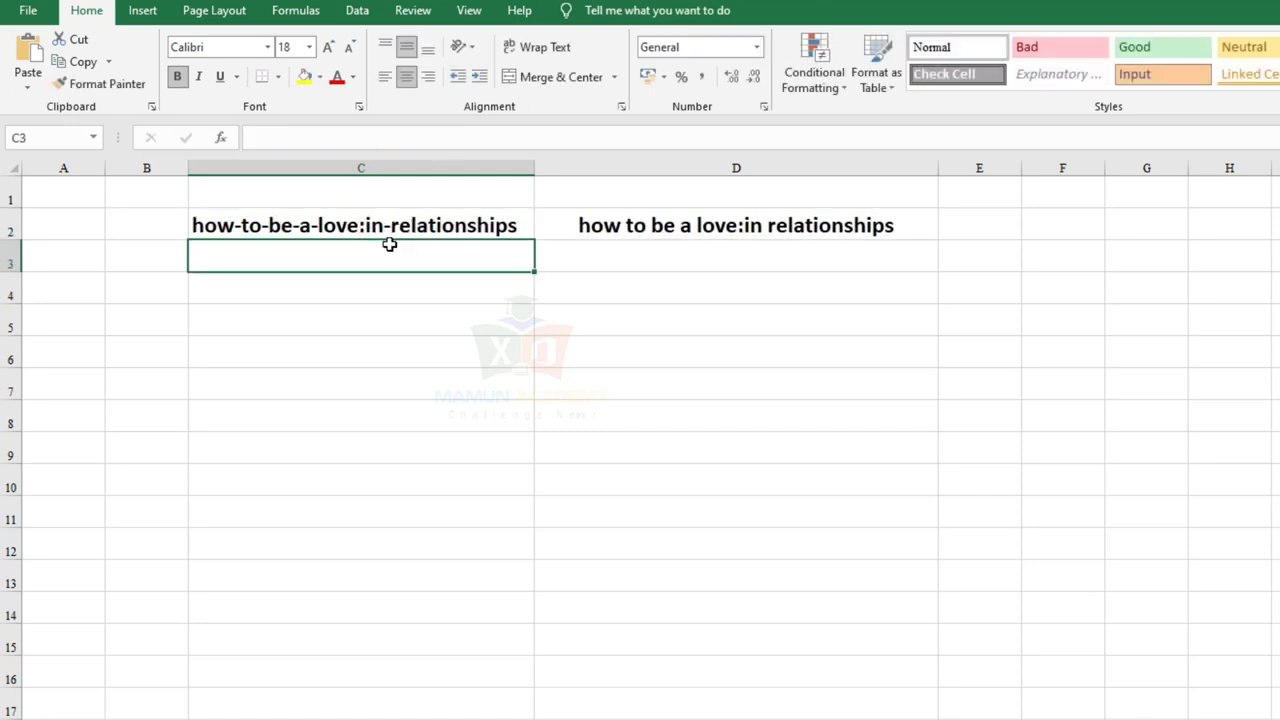
{"action": "left_click", "coordinate": [652, 224]}
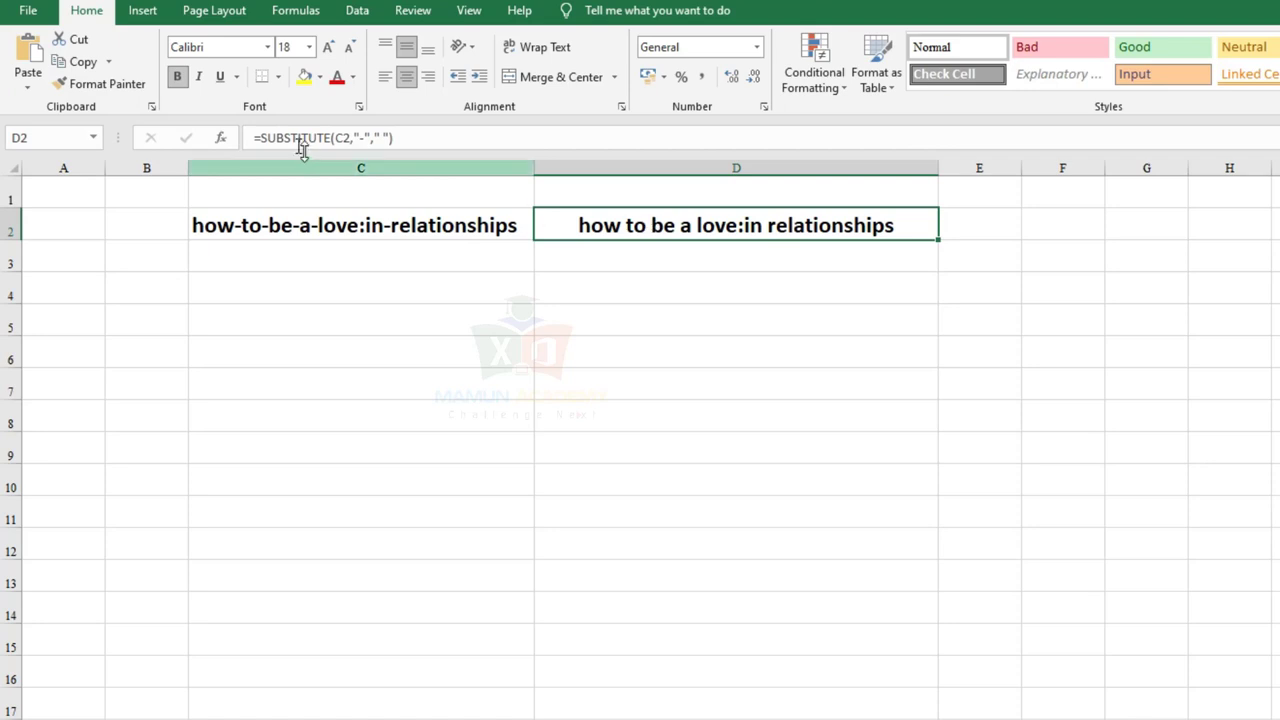
Wrap D2's formula in an outer SUBSTITUTE that also replaces ":" with a space
{"action": "left_click", "coordinate": [264, 137]}
{"action": "type", "text": "s"}
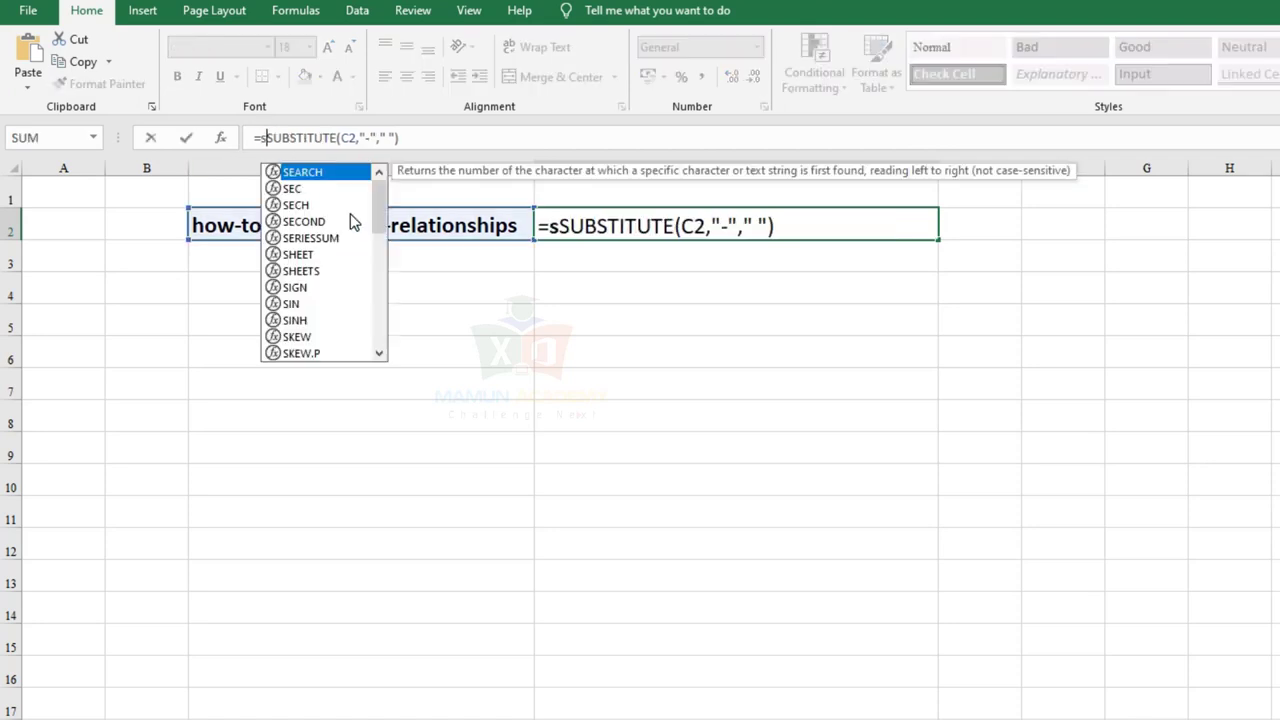
{"action": "type", "text": "ub"}
{"action": "key", "text": "Tab"}
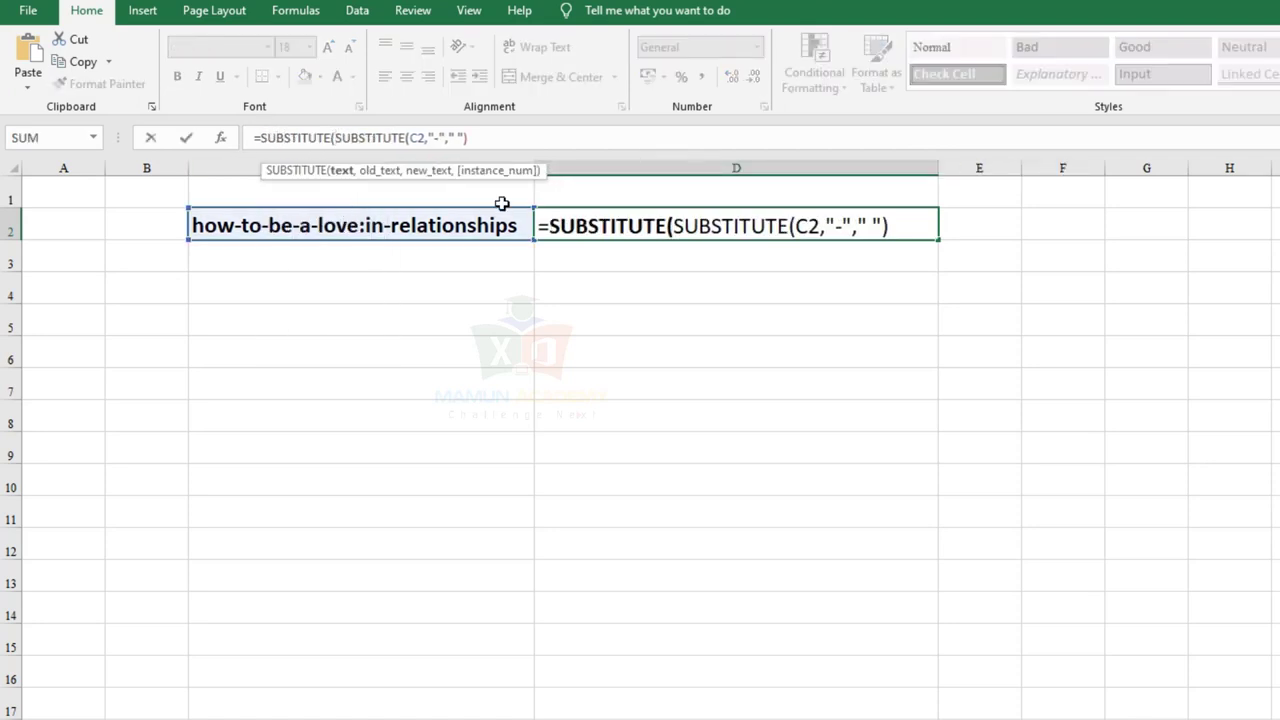
{"action": "left_click", "coordinate": [491, 136]}
{"action": "type", "text": ","}
{"action": "type", "text": ":"}
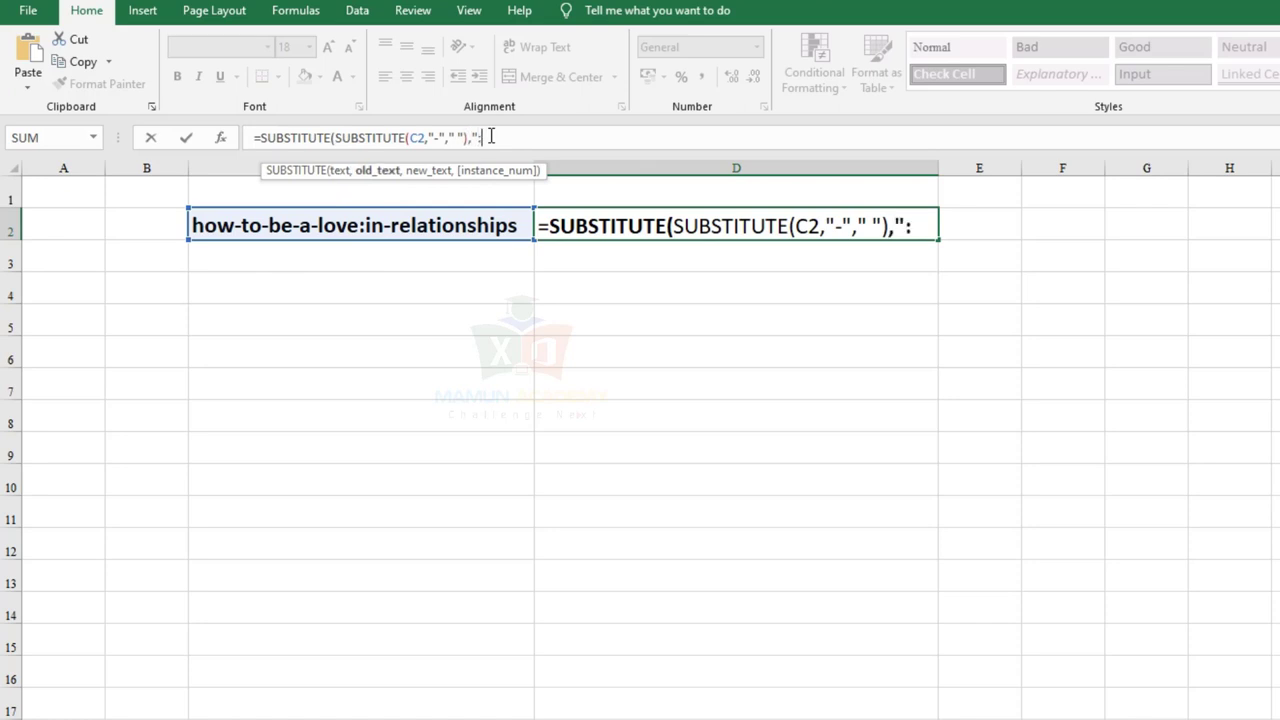
{"action": "type", "text": "\","}
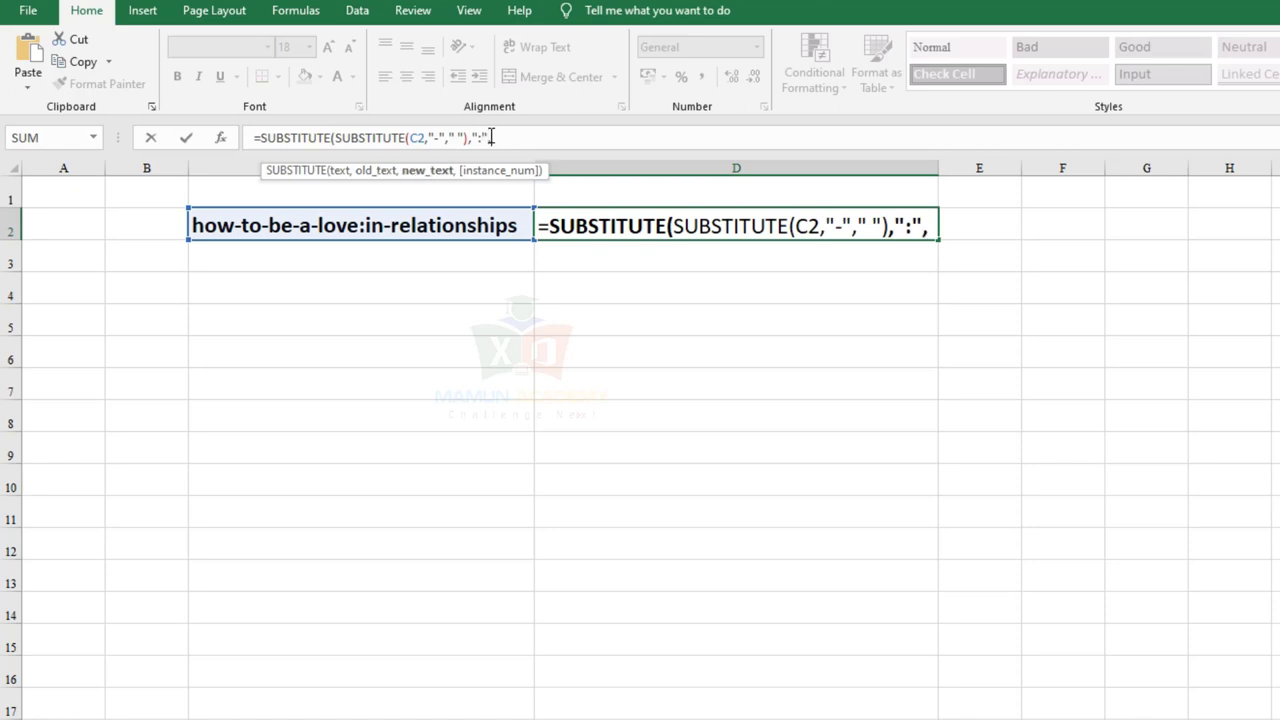
{"action": "type", "text": "\""}
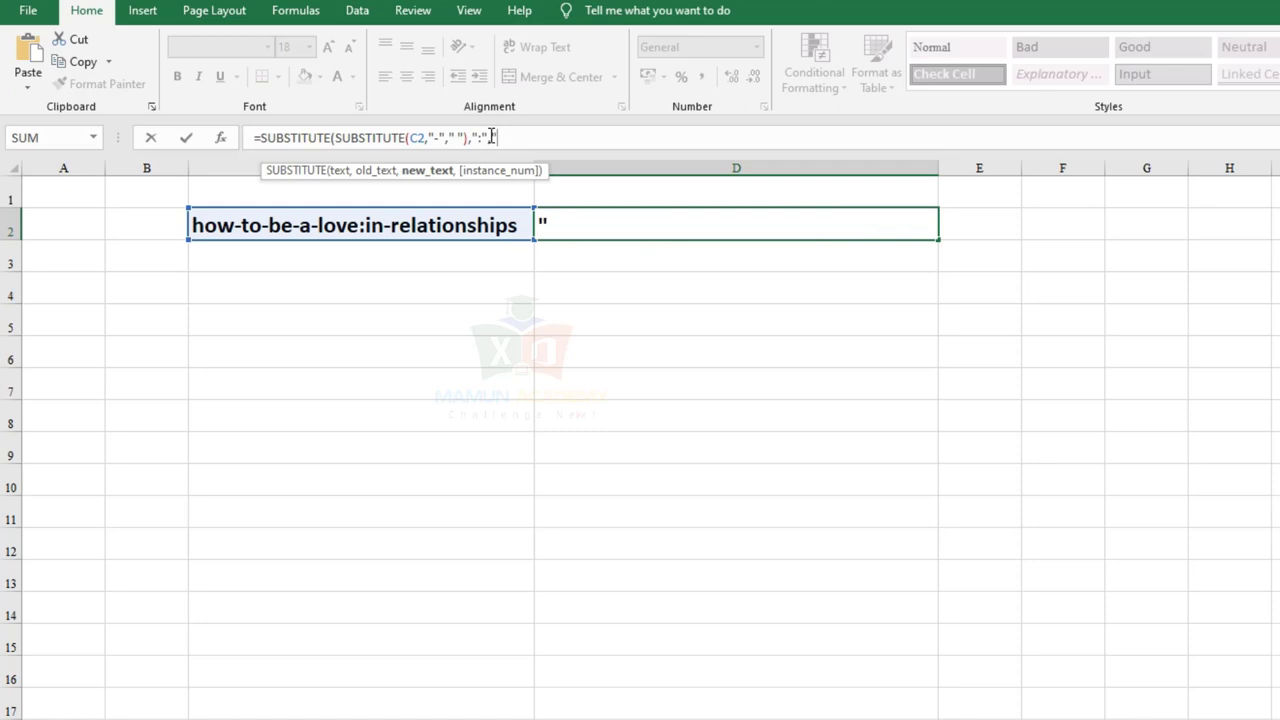
{"action": "type", "text": " \""}
{"action": "key", "text": "Return"}
{"action": "key", "text": "Return"}
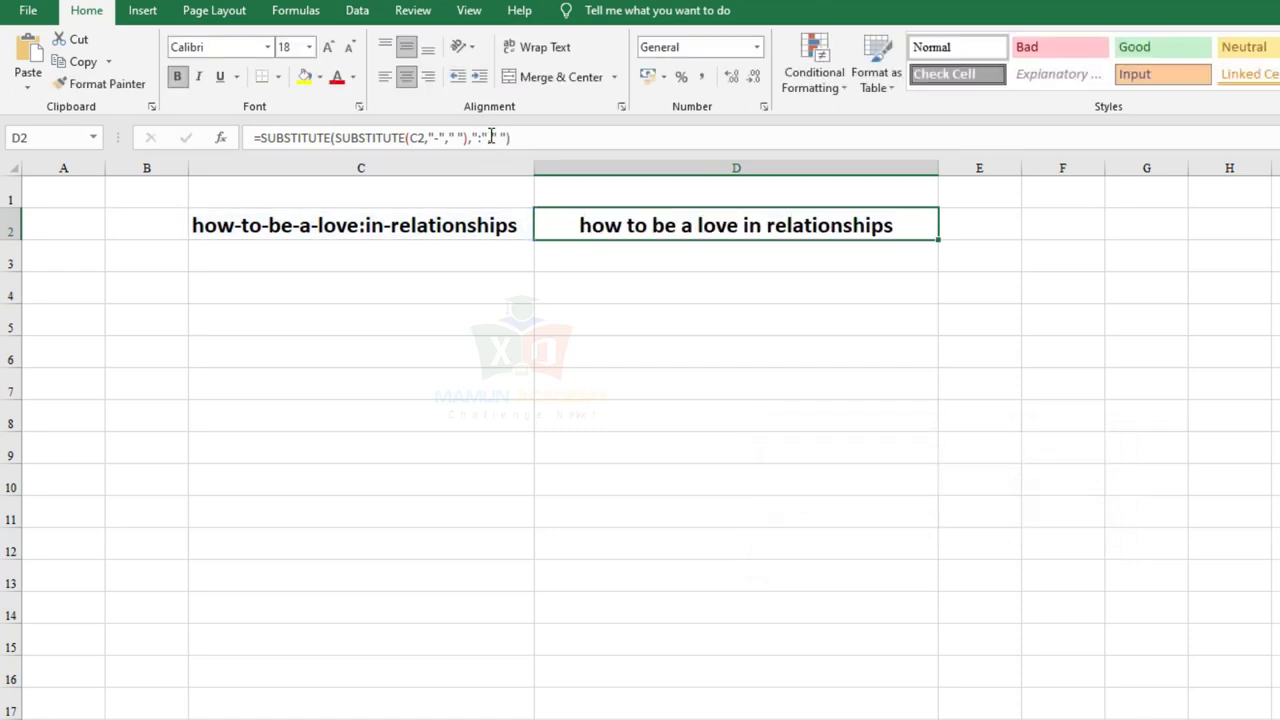